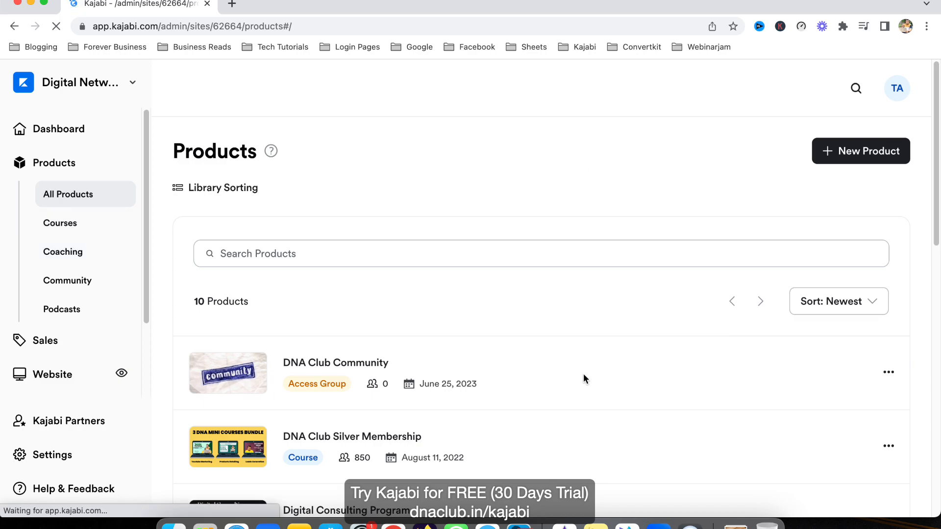
- Open the certificate settings of the DNA Gold Level Courses product and enable providing certificates for this course
{"action": "scroll", "coordinate": [583, 374], "scroll_direction": "down", "scroll_amount": 3}
{"action": "scroll", "coordinate": [583, 373], "scroll_direction": "down", "scroll_amount": 10}
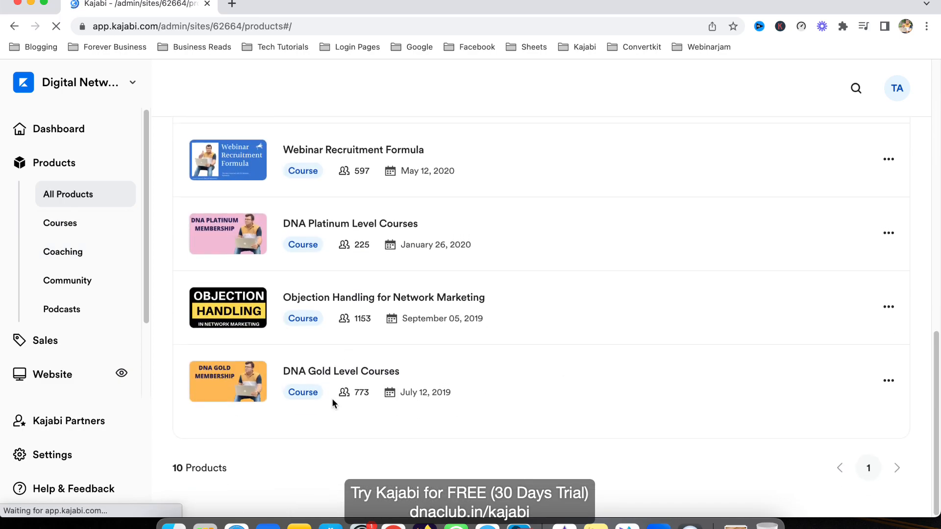
{"action": "left_click", "coordinate": [317, 419]}
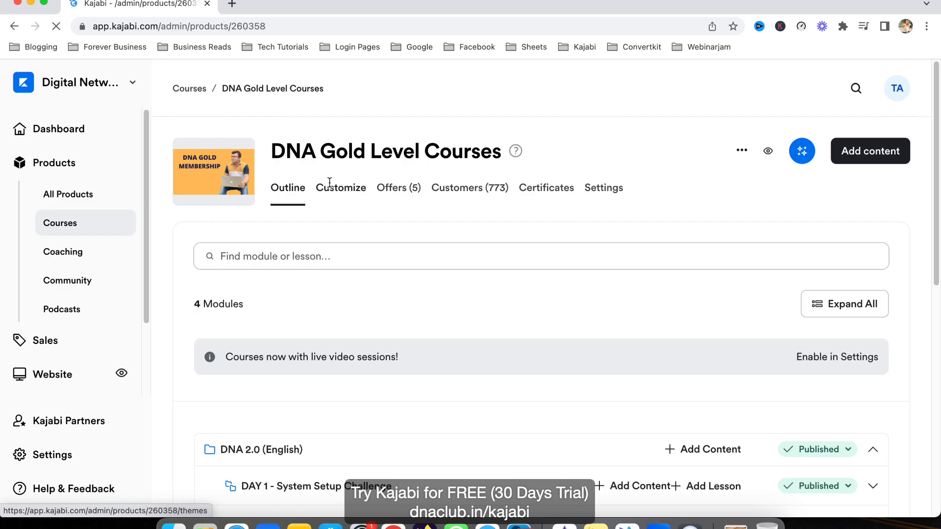
{"action": "left_click", "coordinate": [564, 191]}
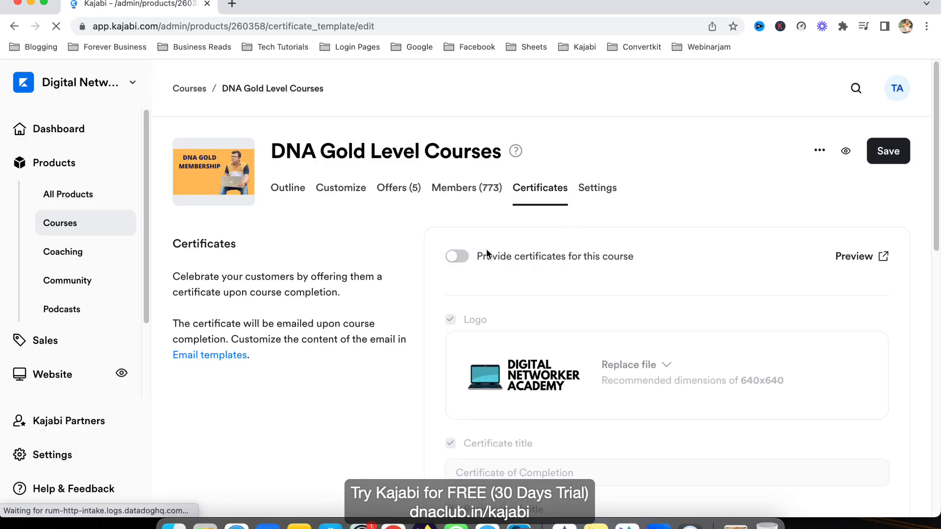
{"action": "left_click", "coordinate": [466, 257]}
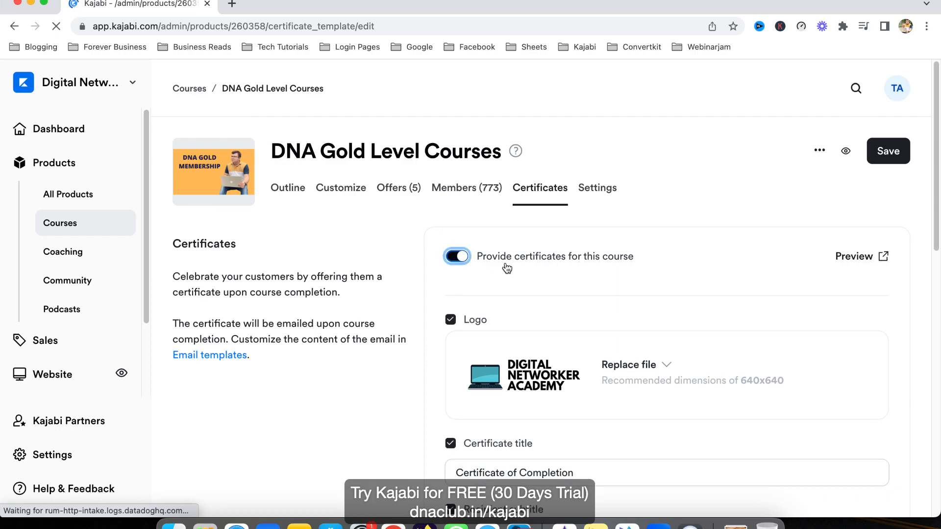
- Exclude the logo from the certificate and include it again
{"action": "scroll", "coordinate": [617, 267], "scroll_direction": "down", "scroll_amount": 5}
{"action": "scroll", "coordinate": [625, 281], "scroll_direction": "up", "scroll_amount": 1}
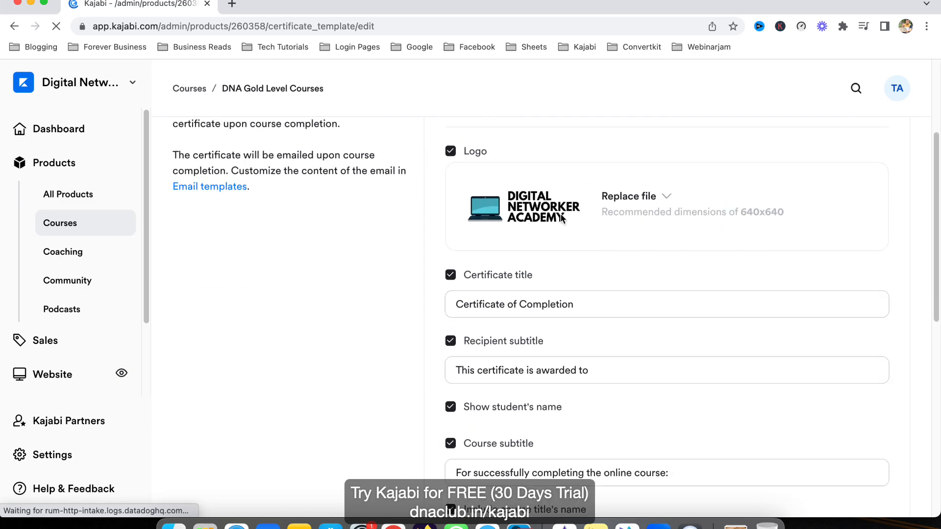
{"action": "left_click", "coordinate": [450, 152]}
{"action": "left_click", "coordinate": [450, 152]}
- Examine the certificate's title, recipient and course subtitles, student name, course title, completion date, serial number and expiration date options
{"action": "scroll", "coordinate": [588, 259], "scroll_direction": "down", "scroll_amount": 2}
{"action": "left_click_drag", "start_coordinate": [507, 259], "coordinate": [562, 260]}
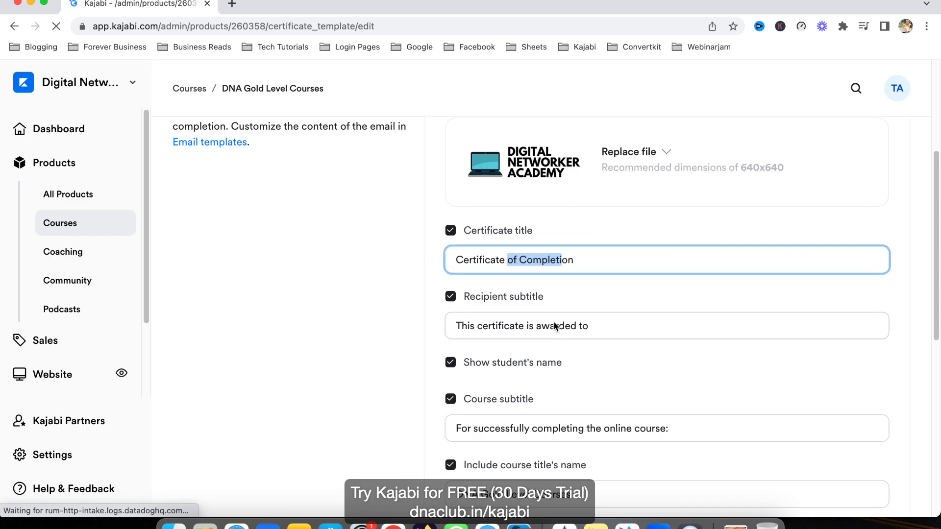
{"action": "scroll", "coordinate": [564, 294], "scroll_direction": "down", "scroll_amount": 1}
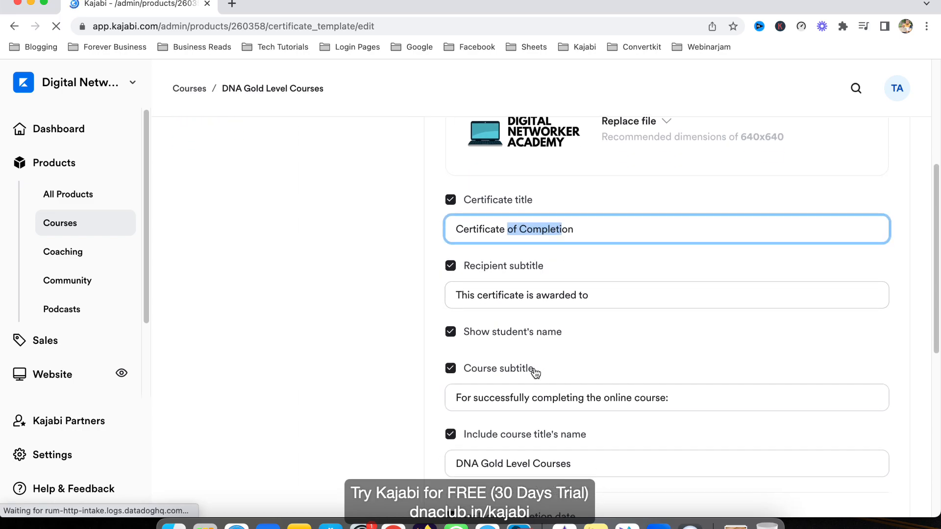
{"action": "scroll", "coordinate": [500, 343], "scroll_direction": "down", "scroll_amount": 2}
{"action": "scroll", "coordinate": [563, 375], "scroll_direction": "down", "scroll_amount": 2}
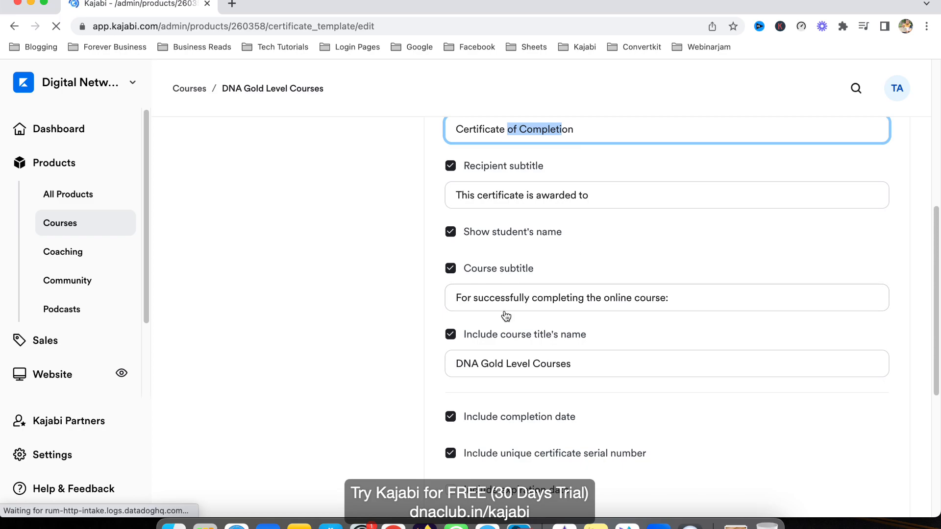
{"action": "scroll", "coordinate": [552, 371], "scroll_direction": "down", "scroll_amount": 2}
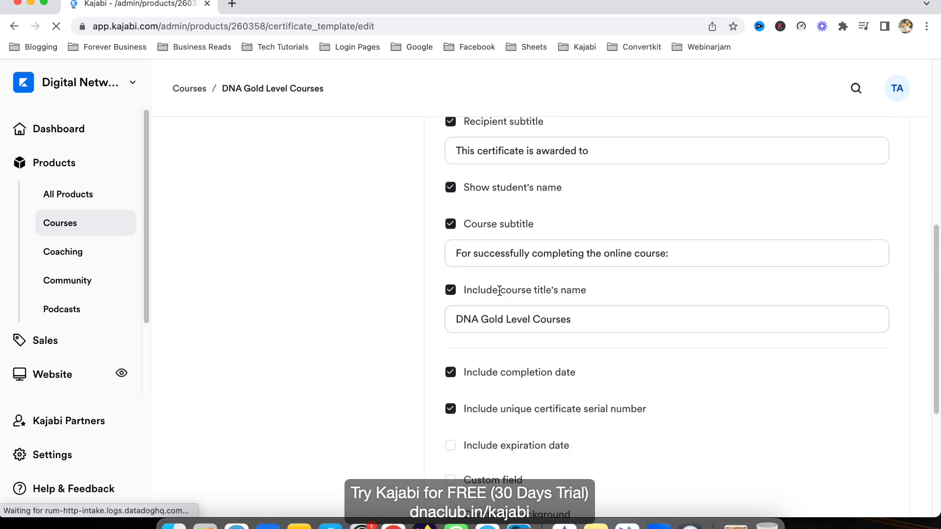
{"action": "left_click_drag", "start_coordinate": [478, 319], "coordinate": [575, 319]}
{"action": "left_click", "coordinate": [608, 319]}
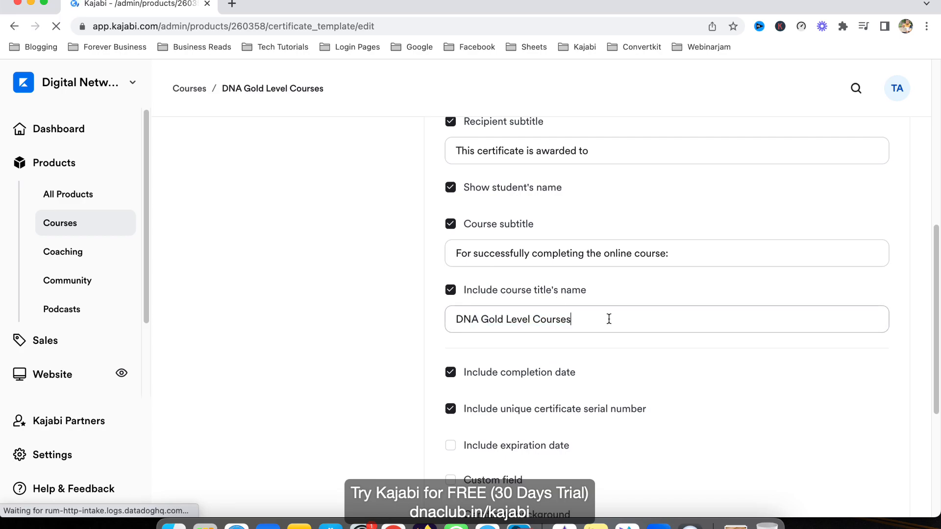
{"action": "scroll", "coordinate": [609, 319], "scroll_direction": "down", "scroll_amount": 1}
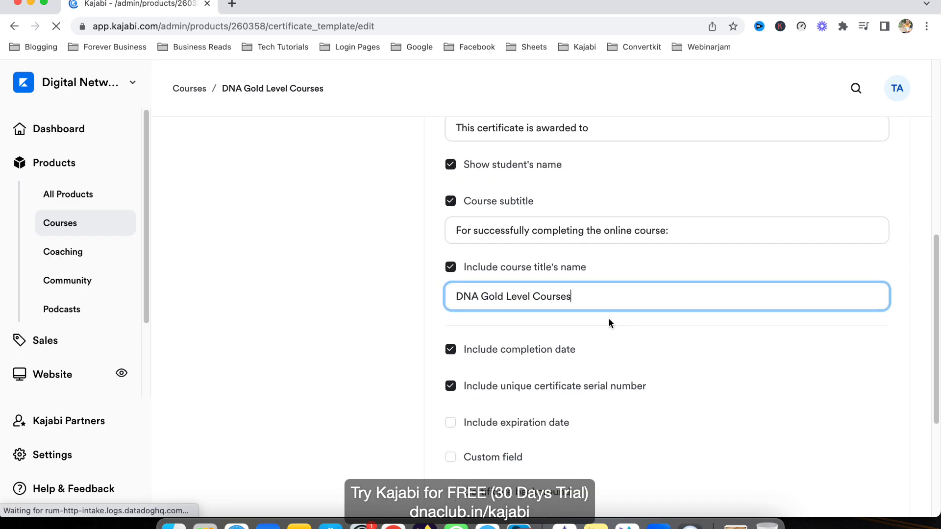
{"action": "scroll", "coordinate": [607, 319], "scroll_direction": "down", "scroll_amount": 4}
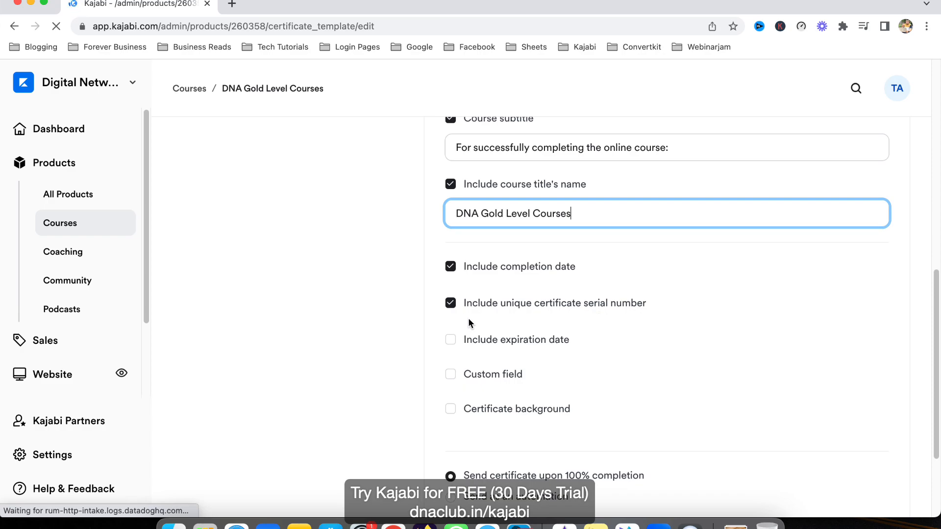
{"action": "scroll", "coordinate": [675, 312], "scroll_direction": "down", "scroll_amount": 2}
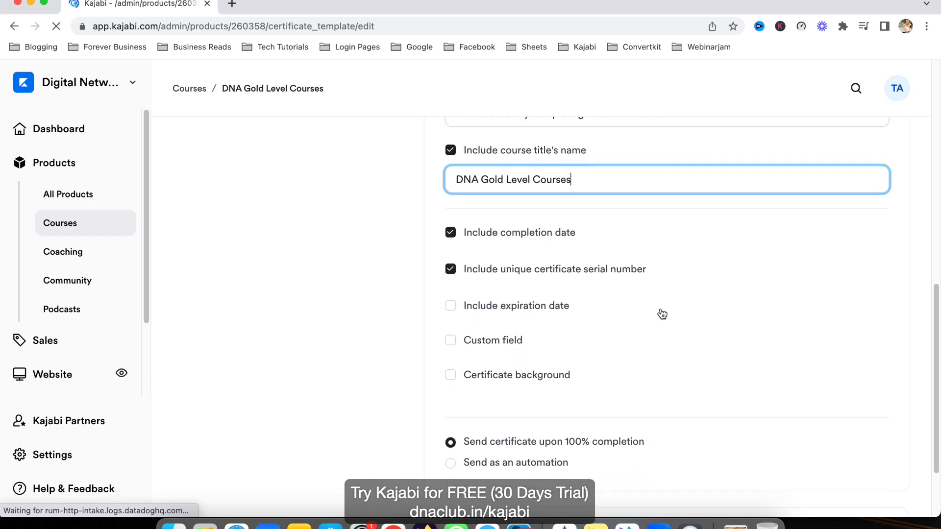
{"action": "scroll", "coordinate": [514, 333], "scroll_direction": "down", "scroll_amount": 1}
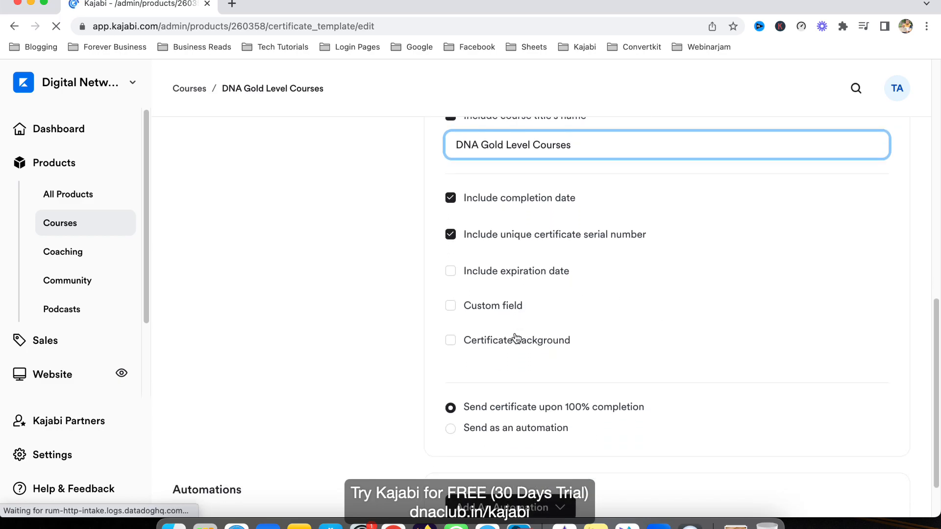
- Try the certificate's custom field and certificate background options, and disable both again
{"action": "left_click", "coordinate": [451, 306]}
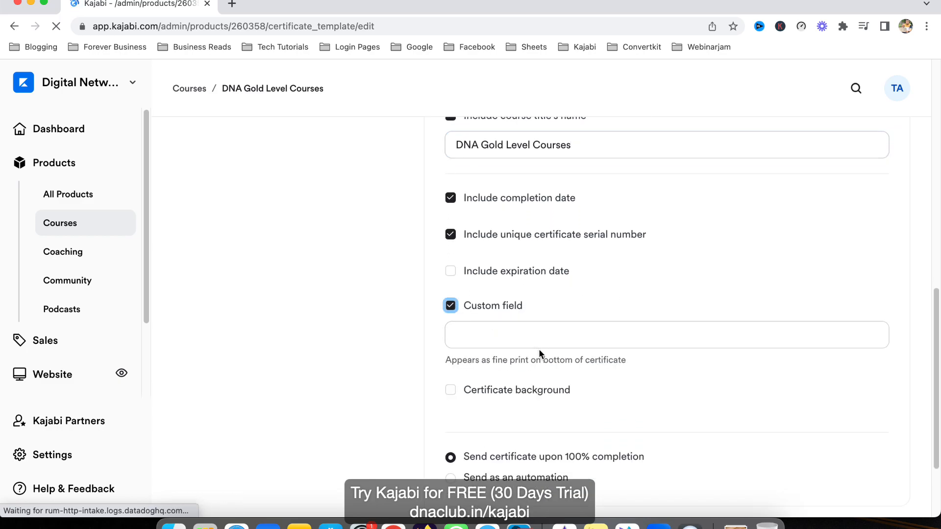
{"action": "left_click", "coordinate": [451, 305]}
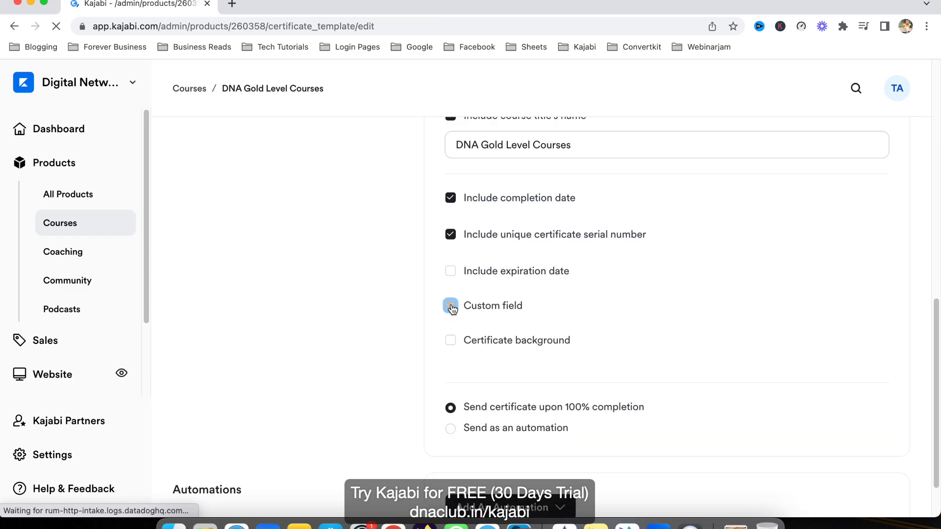
{"action": "scroll", "coordinate": [461, 323], "scroll_direction": "down", "scroll_amount": 1}
{"action": "left_click", "coordinate": [459, 318]}
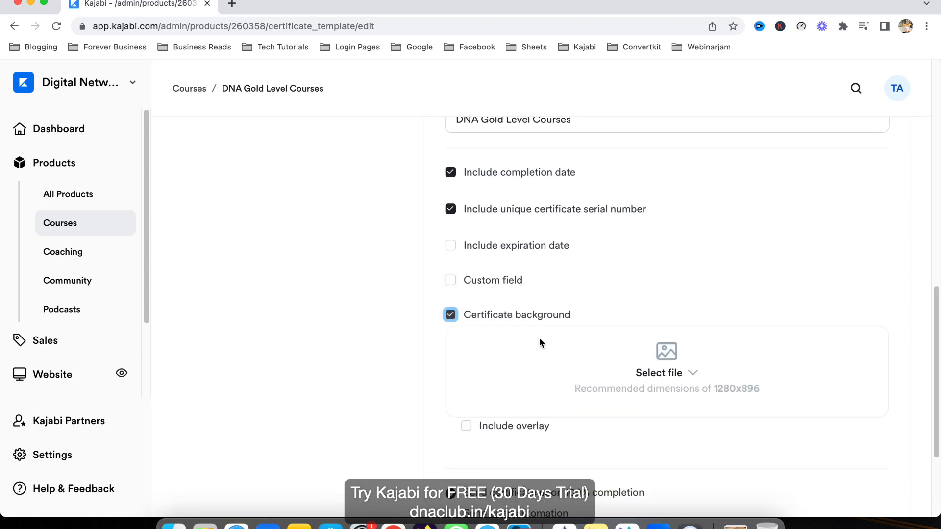
{"action": "scroll", "coordinate": [563, 343], "scroll_direction": "down", "scroll_amount": 2}
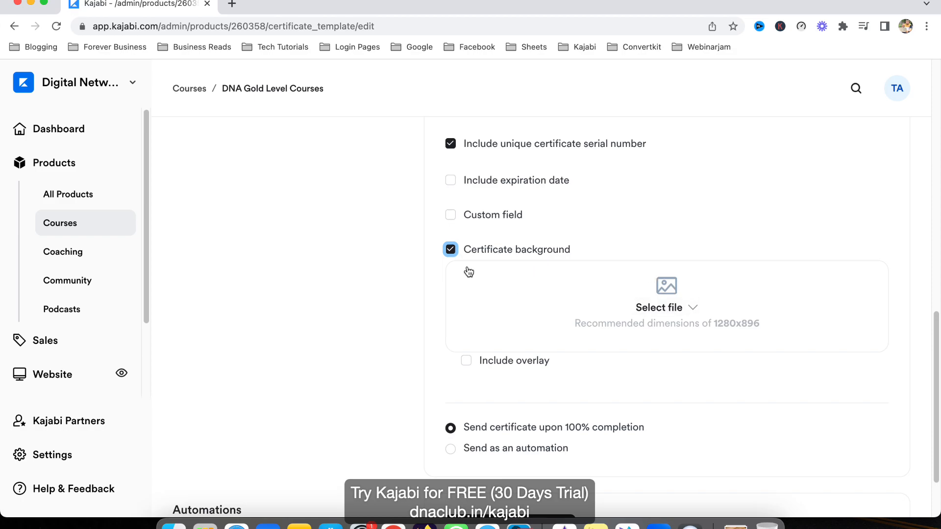
{"action": "left_click", "coordinate": [451, 249]}
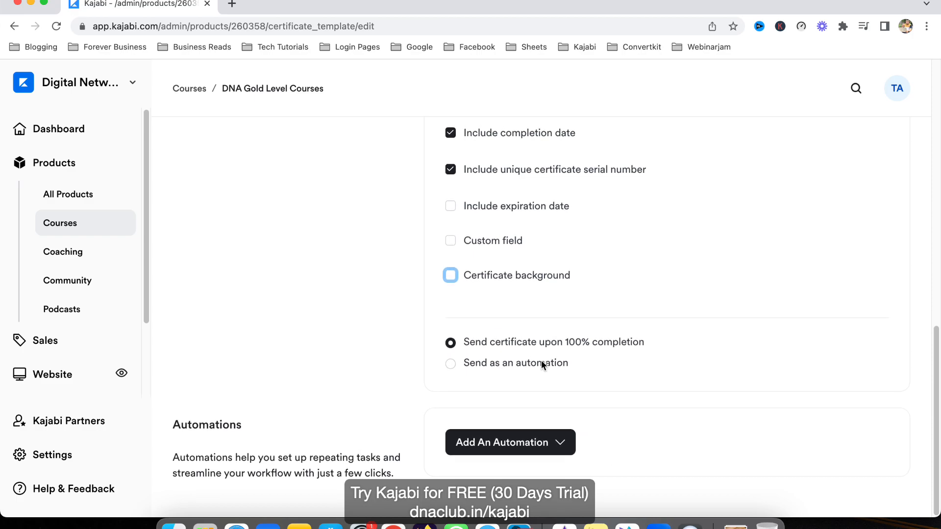
- Set the certificate delivery to Send as an automation
{"action": "left_click", "coordinate": [558, 442]}
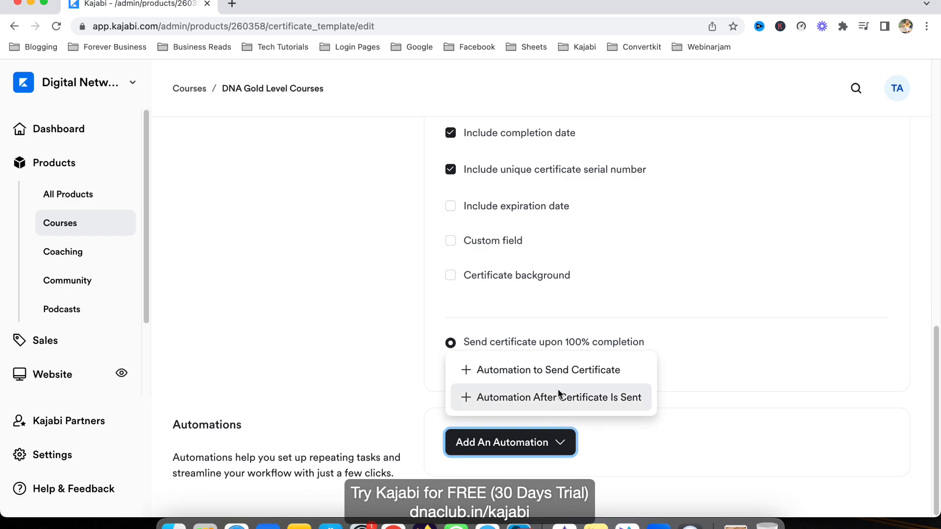
{"action": "left_click", "coordinate": [710, 439]}
{"action": "left_click", "coordinate": [486, 367]}
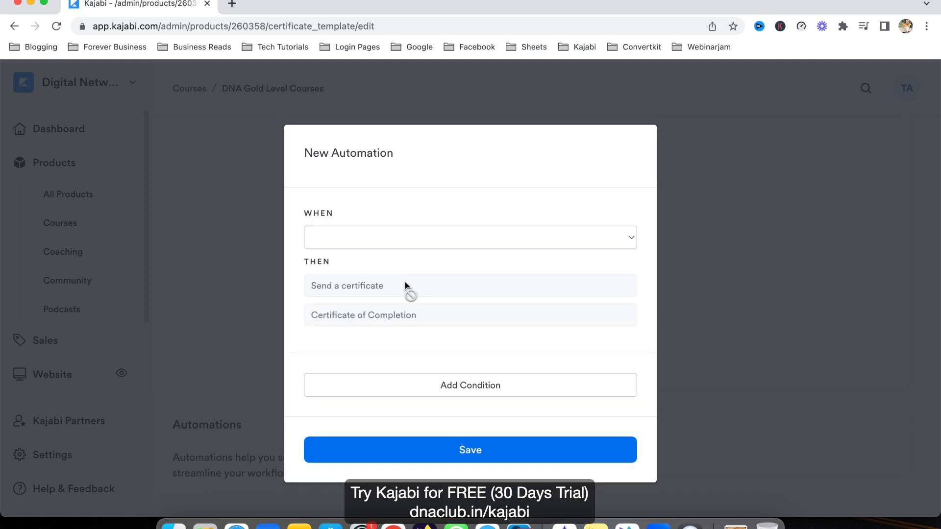
- Examine the trigger choices and condition filters of the new automation that sends the certificate, and close it unsaved
{"action": "left_click", "coordinate": [389, 239]}
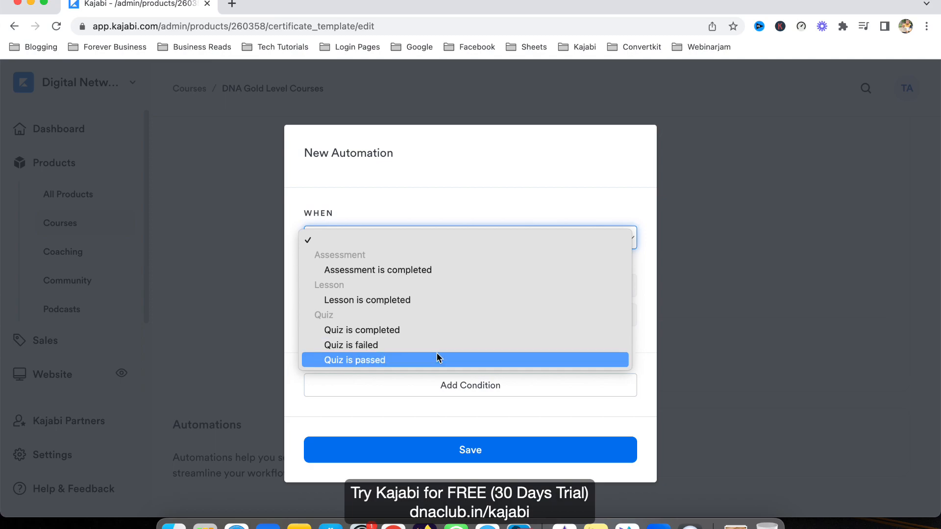
{"action": "left_click", "coordinate": [483, 205]}
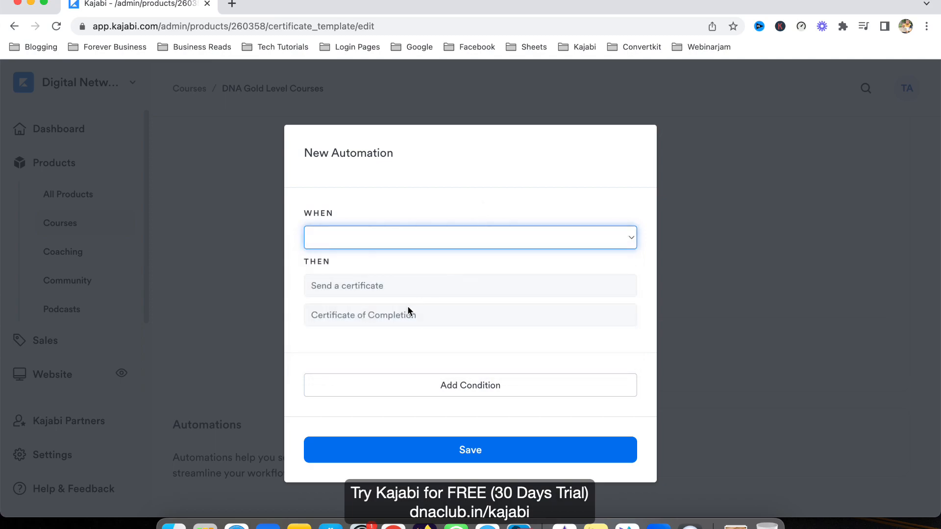
{"action": "left_click", "coordinate": [484, 390]}
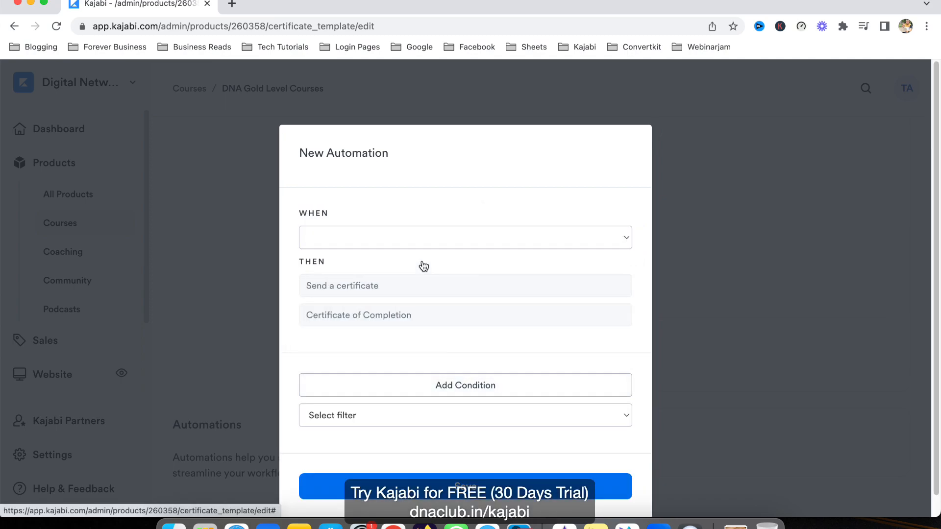
{"action": "left_click", "coordinate": [410, 412]}
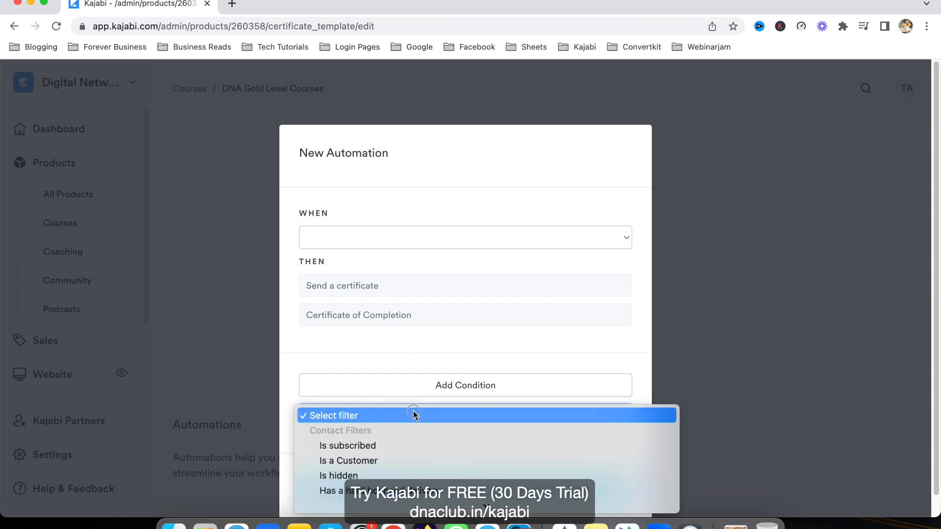
{"action": "scroll", "coordinate": [416, 452], "scroll_direction": "down", "scroll_amount": 10}
{"action": "scroll", "coordinate": [446, 314], "scroll_direction": "up", "scroll_amount": 5}
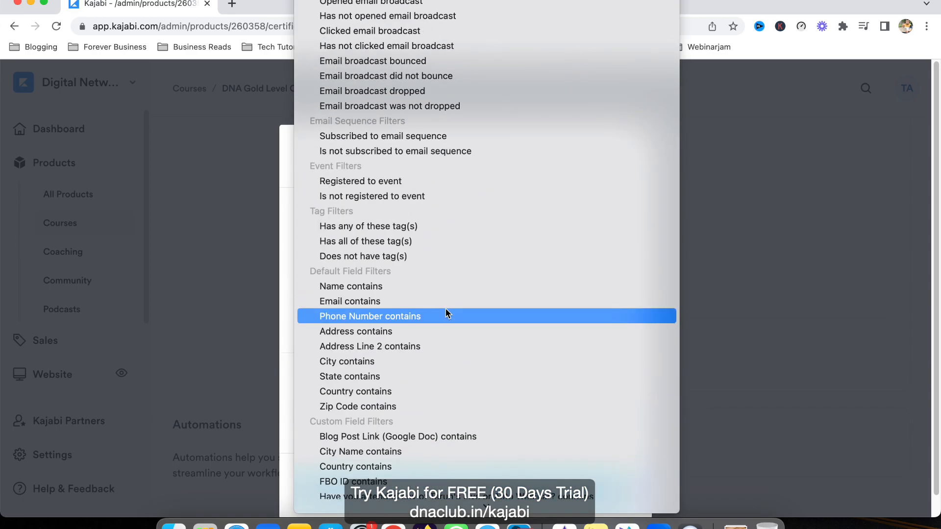
{"action": "left_click", "coordinate": [281, 300]}
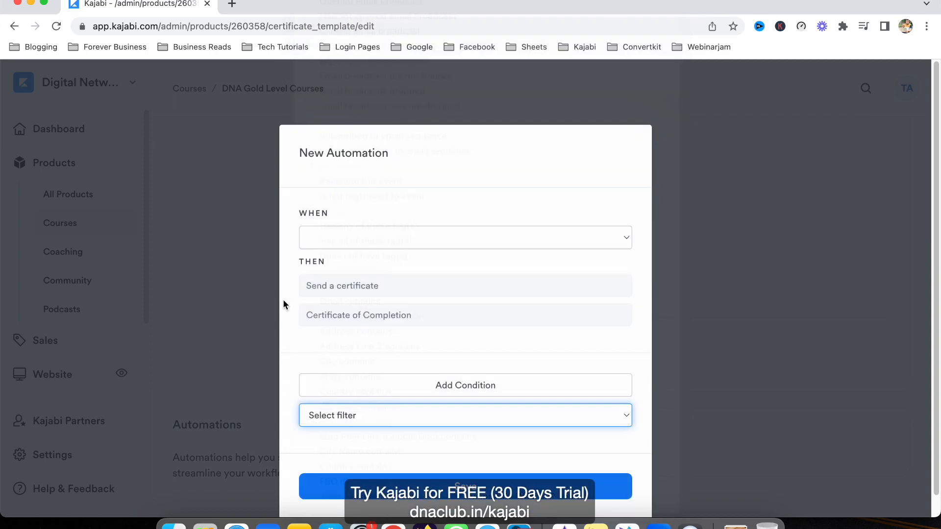
{"action": "left_click", "coordinate": [708, 254]}
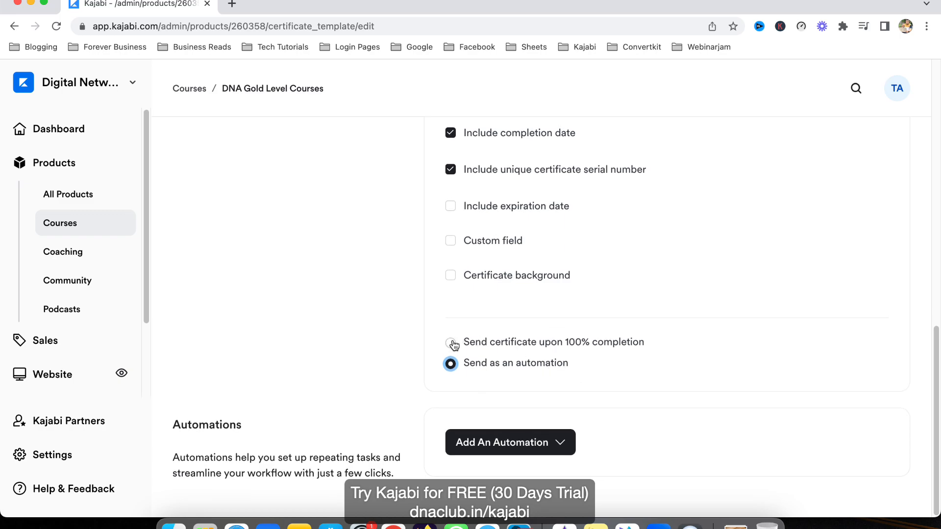
- Start another Automation to Send Certificate, check its trigger choices and close it unsaved
{"action": "left_click", "coordinate": [536, 444]}
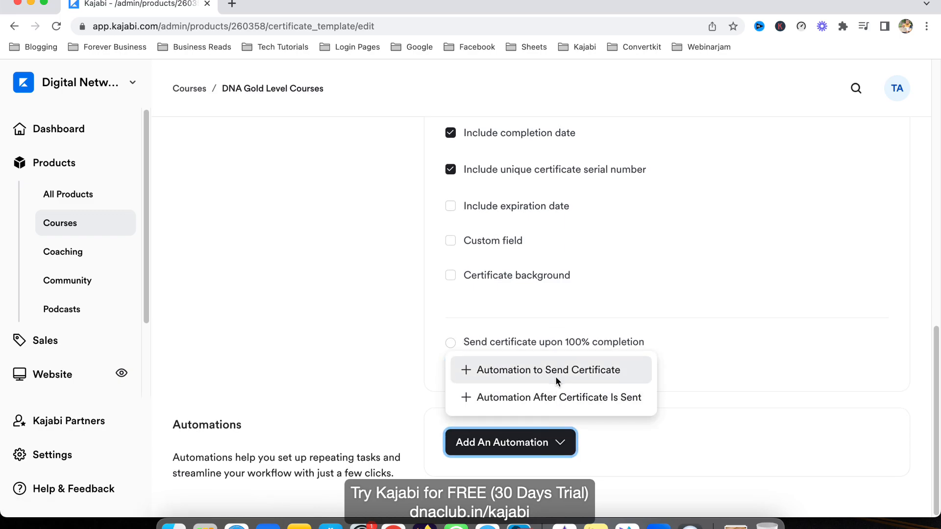
{"action": "left_click", "coordinate": [590, 379]}
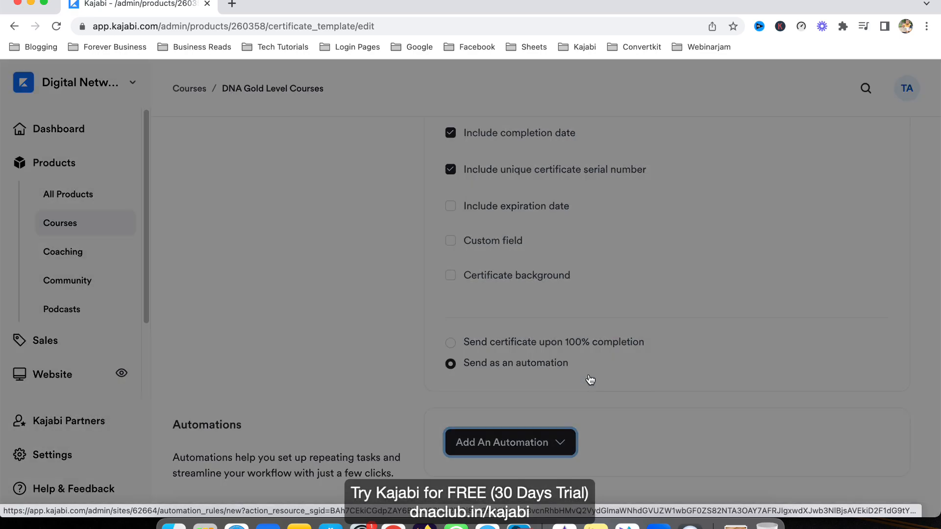
{"action": "left_click", "coordinate": [377, 238]}
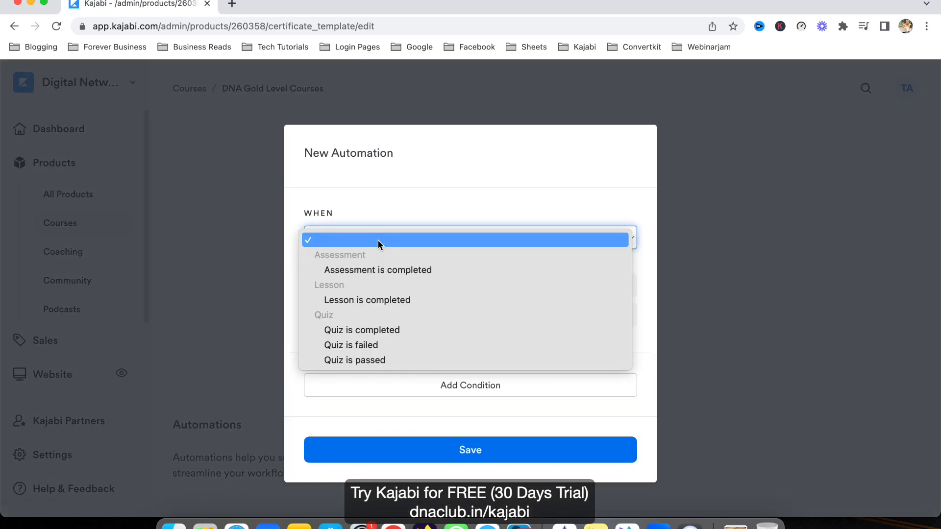
{"action": "left_click", "coordinate": [716, 283]}
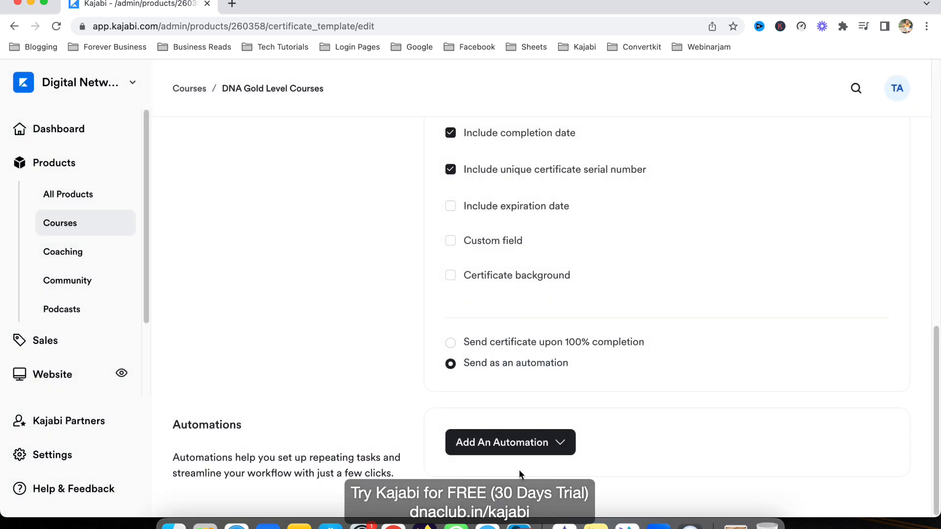
- Examine the action choices of a new Automation After Certificate Is Sent, and close it unsaved
{"action": "left_click", "coordinate": [512, 444]}
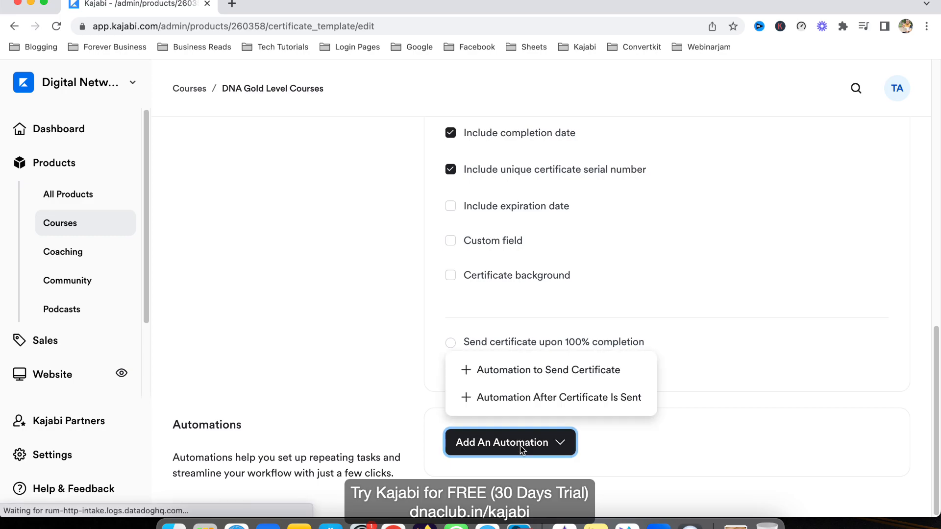
{"action": "left_click", "coordinate": [560, 400]}
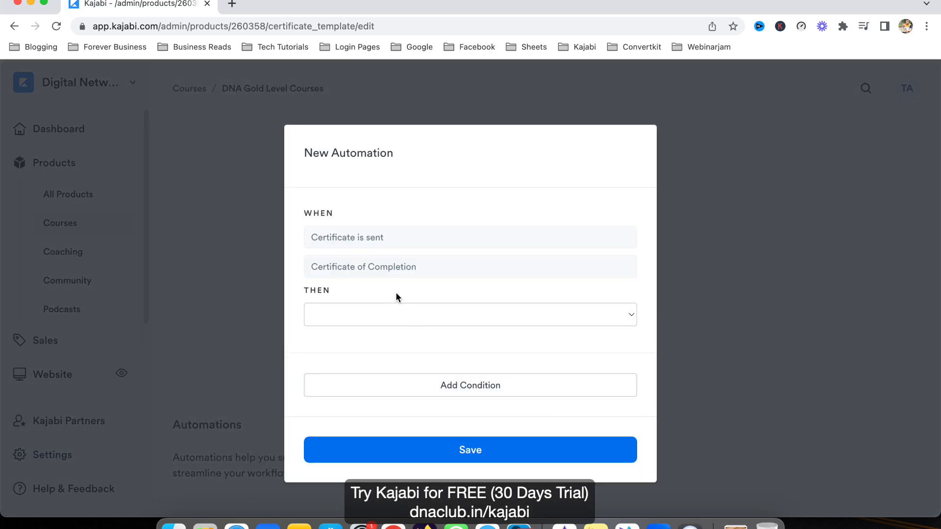
{"action": "left_click", "coordinate": [384, 314]}
{"action": "scroll", "coordinate": [430, 416], "scroll_direction": "down", "scroll_amount": 2}
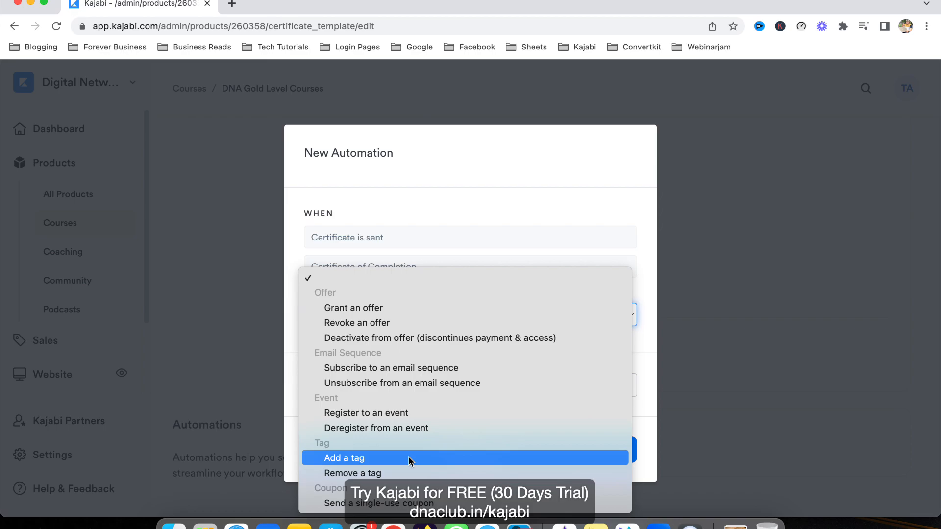
{"action": "left_click", "coordinate": [530, 149]}
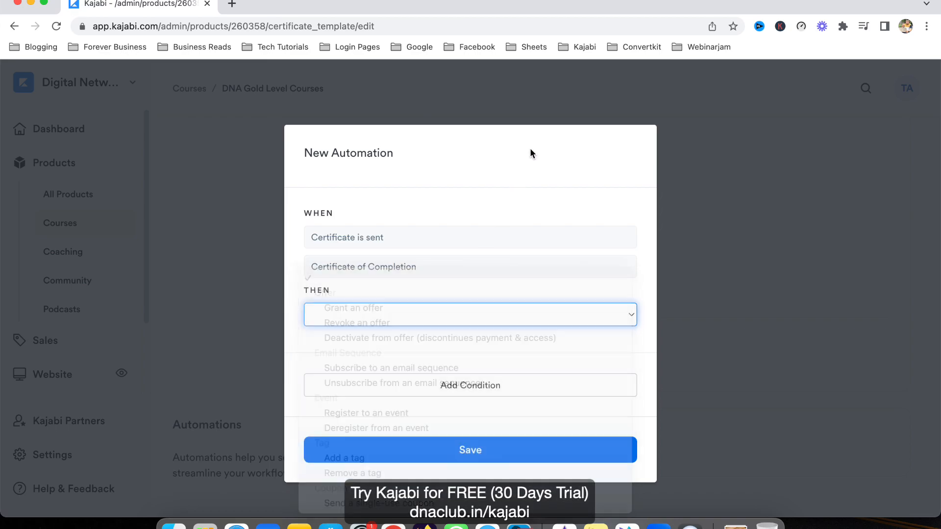
{"action": "left_click", "coordinate": [435, 314]}
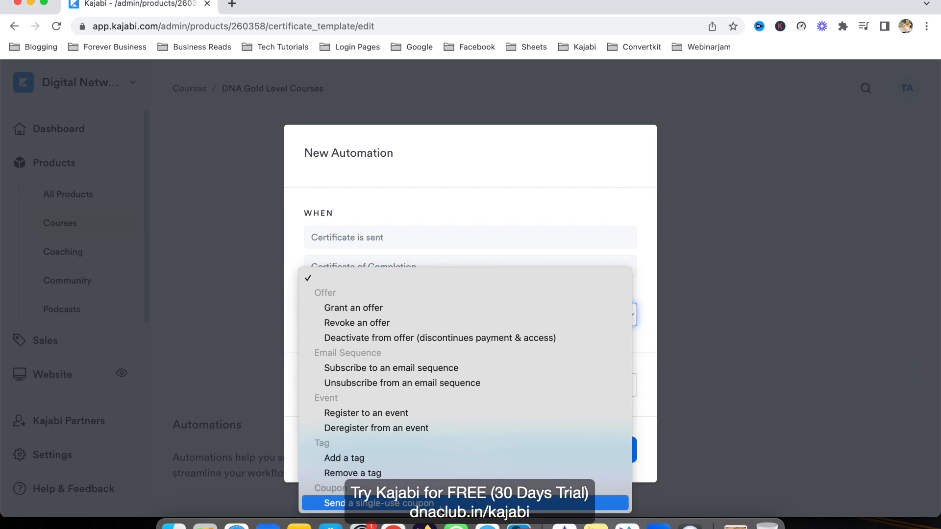
{"action": "left_click", "coordinate": [481, 155]}
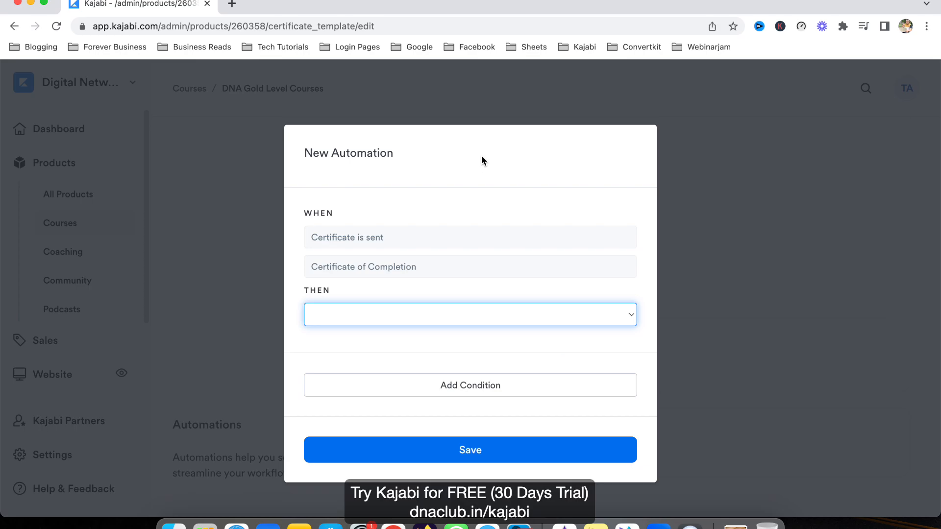
{"action": "left_click", "coordinate": [758, 331]}
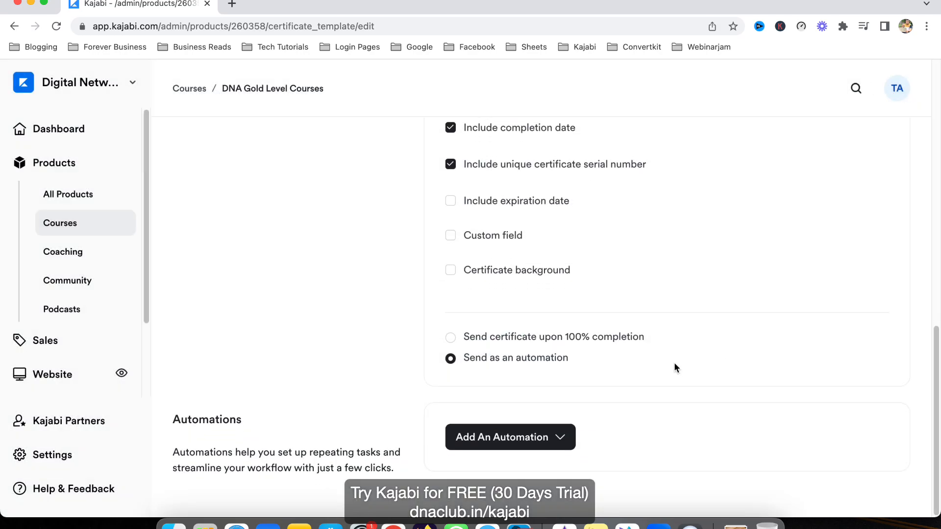
- Preview the DNA Gold Level Courses completion certificate and return to its certificate settings
{"action": "scroll", "coordinate": [674, 365], "scroll_direction": "up", "scroll_amount": 5}
{"action": "scroll", "coordinate": [674, 364], "scroll_direction": "up", "scroll_amount": 2}
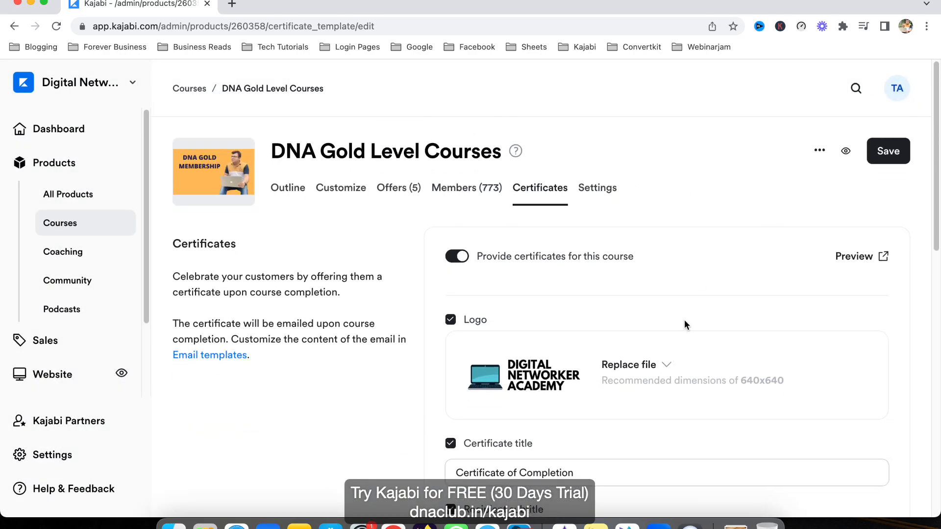
{"action": "scroll", "coordinate": [686, 319], "scroll_direction": "down", "scroll_amount": 10}
{"action": "scroll", "coordinate": [686, 318], "scroll_direction": "up", "scroll_amount": 10}
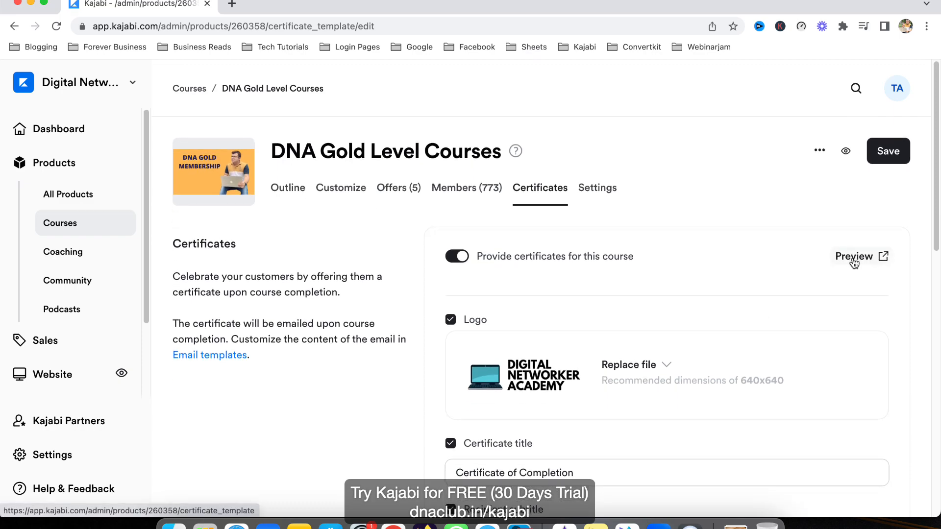
{"action": "left_click", "coordinate": [854, 257]}
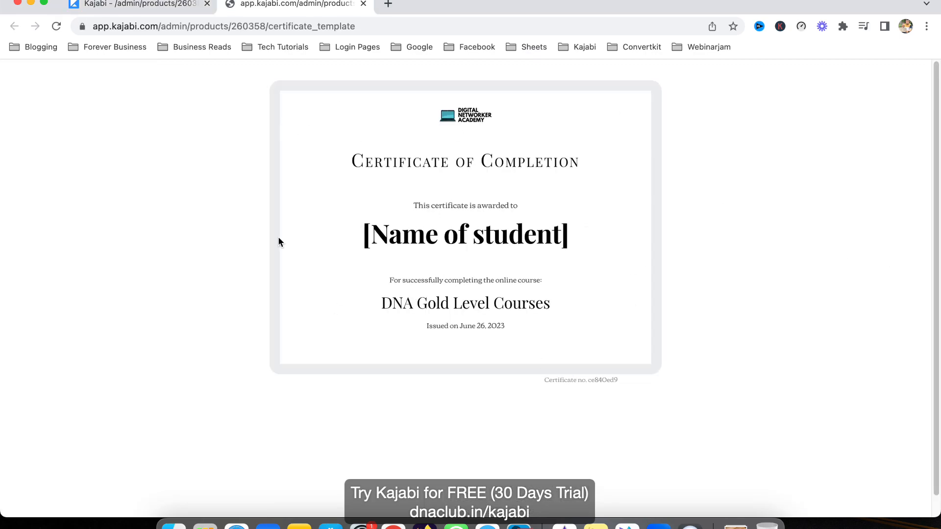
{"action": "left_click", "coordinate": [126, 4]}
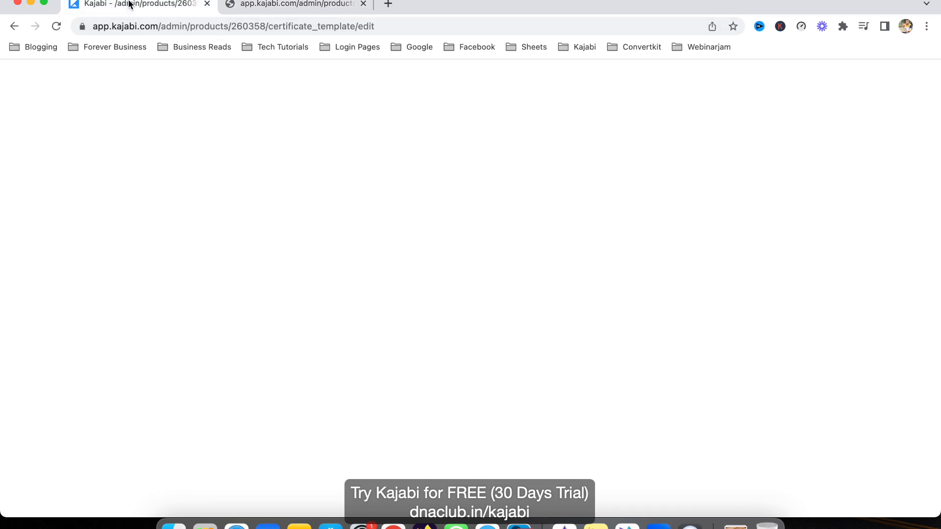
{"action": "scroll", "coordinate": [580, 355], "scroll_direction": "down", "scroll_amount": 10}
{"action": "scroll", "coordinate": [578, 352], "scroll_direction": "up", "scroll_amount": 1}
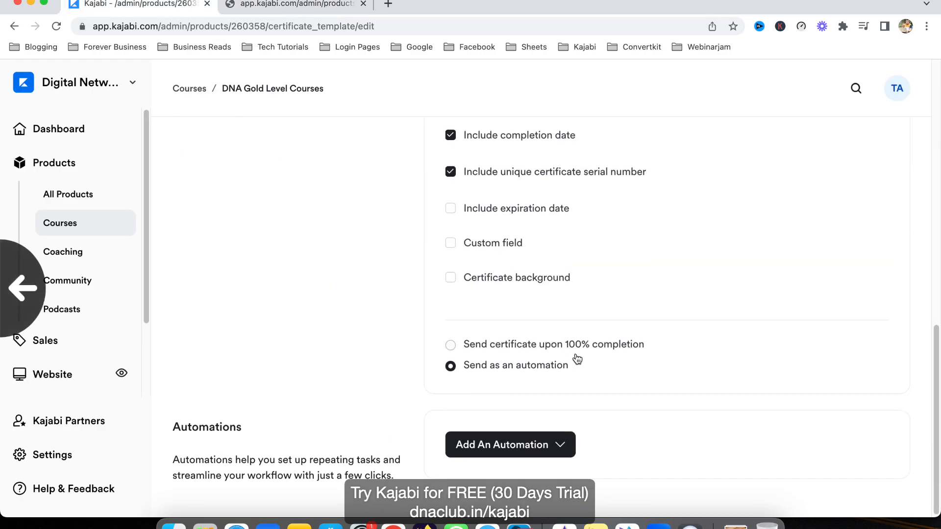
{"action": "key", "text": "super+r"}
{"action": "left_click", "coordinate": [282, 3]}
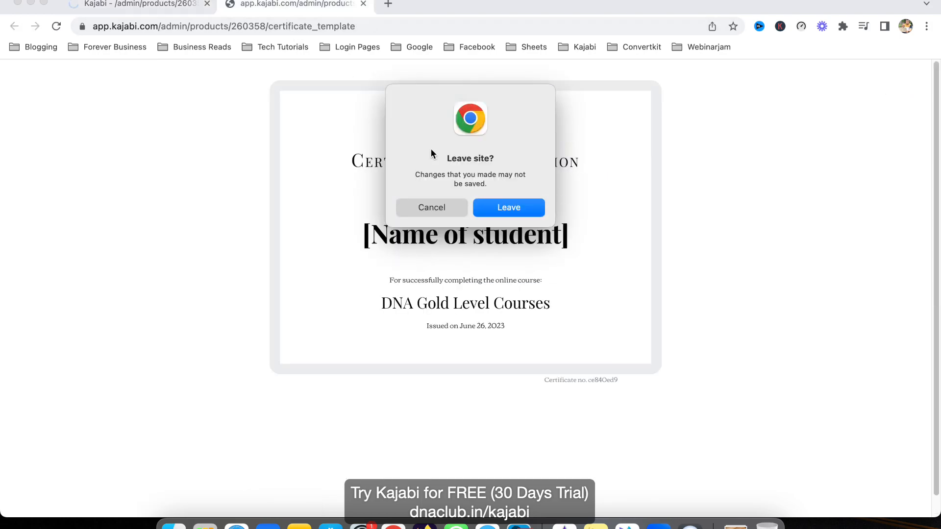
{"action": "left_click", "coordinate": [451, 211]}
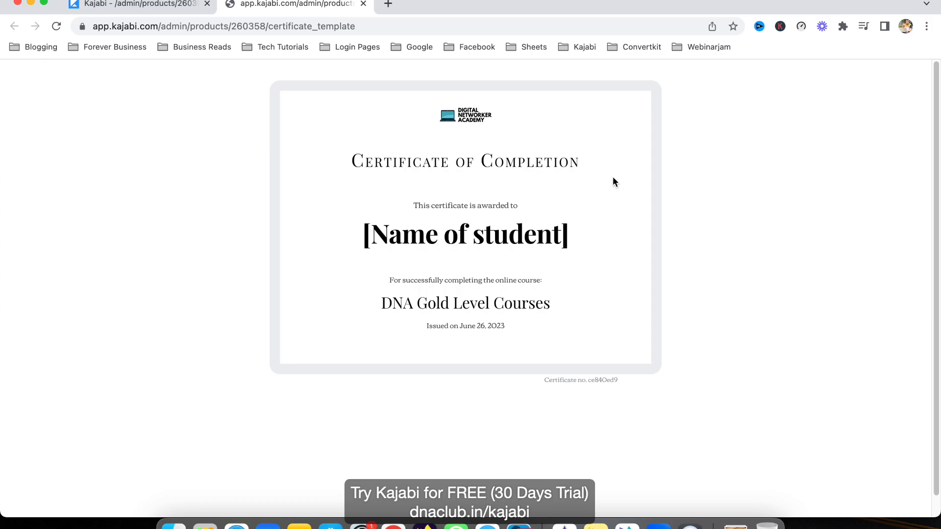
{"action": "left_click", "coordinate": [131, 6]}
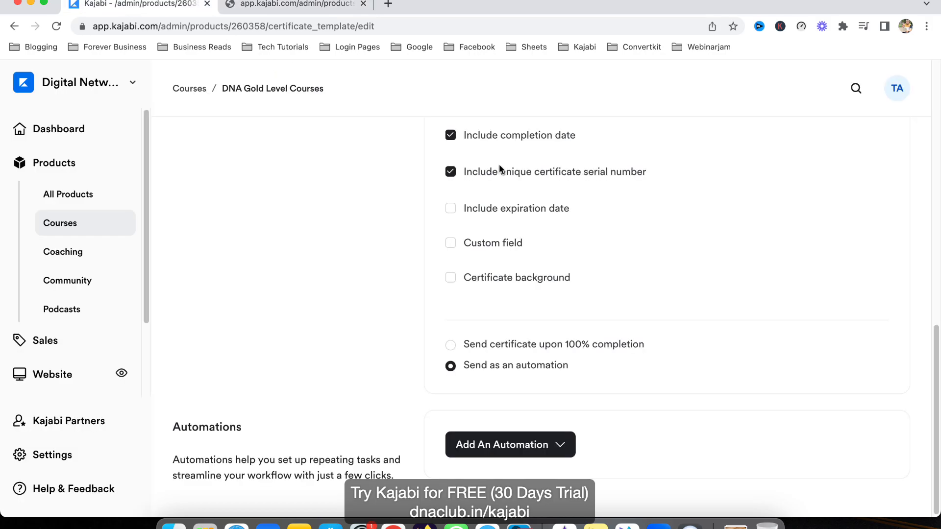
{"action": "scroll", "coordinate": [596, 316], "scroll_direction": "up", "scroll_amount": 15}
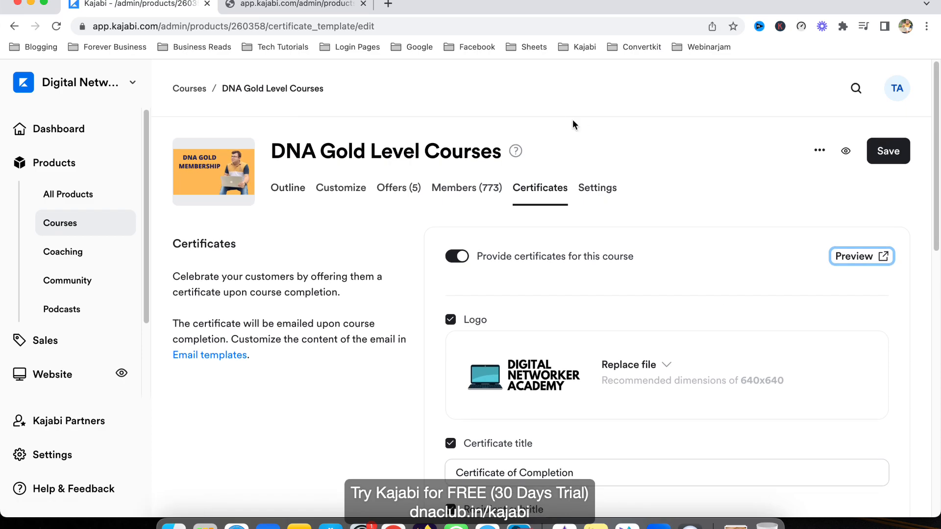
- Open the Kajabi 30-day free trial page at dnaclub.in/kajabi in a new browser tab
{"action": "left_click", "coordinate": [386, 4]}
{"action": "type", "text": "dnaclub.in/webinarjam"}
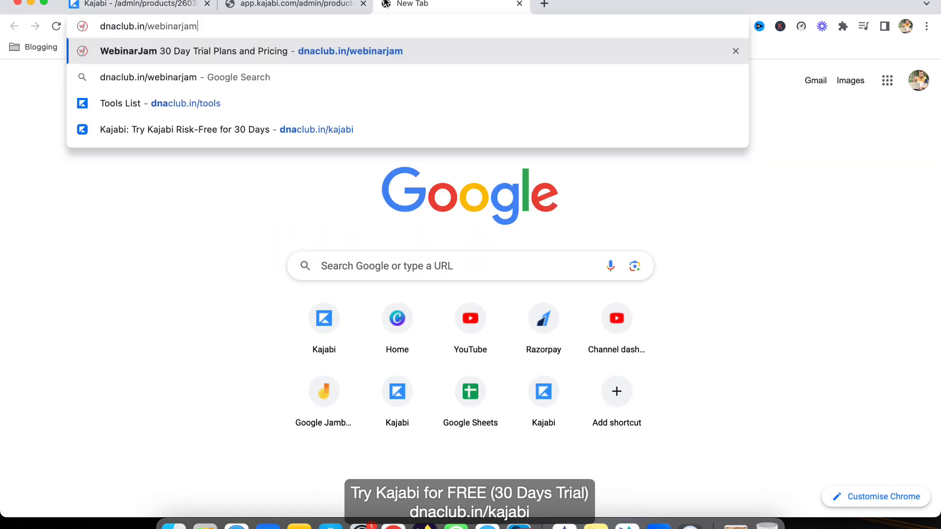
{"action": "key", "text": "BackSpace"}
{"action": "key", "text": "BackSpace"}
{"action": "key", "text": "BackSpace"}
{"action": "key", "text": "BackSpace"}
{"action": "key", "text": "BackSpace"}
{"action": "key", "text": "BackSpace"}
{"action": "key", "text": "BackSpace"}
{"action": "key", "text": "BackSpace"}
{"action": "key", "text": "BackSpace"}
{"action": "key", "text": "BackSpace"}
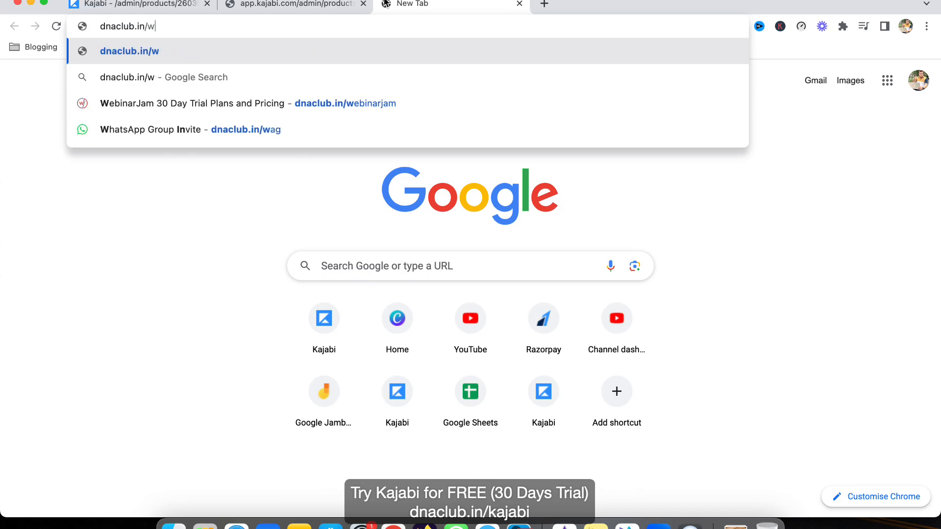
{"action": "type", "text": "ka"}
{"action": "key", "text": "Return"}
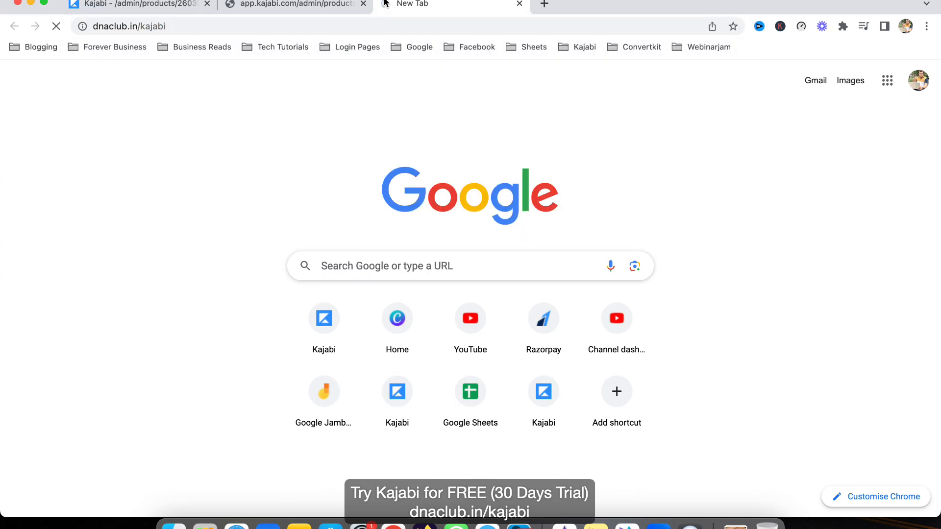
{"action": "left_click", "coordinate": [198, 27]}
{"action": "left_click", "coordinate": [199, 27]}
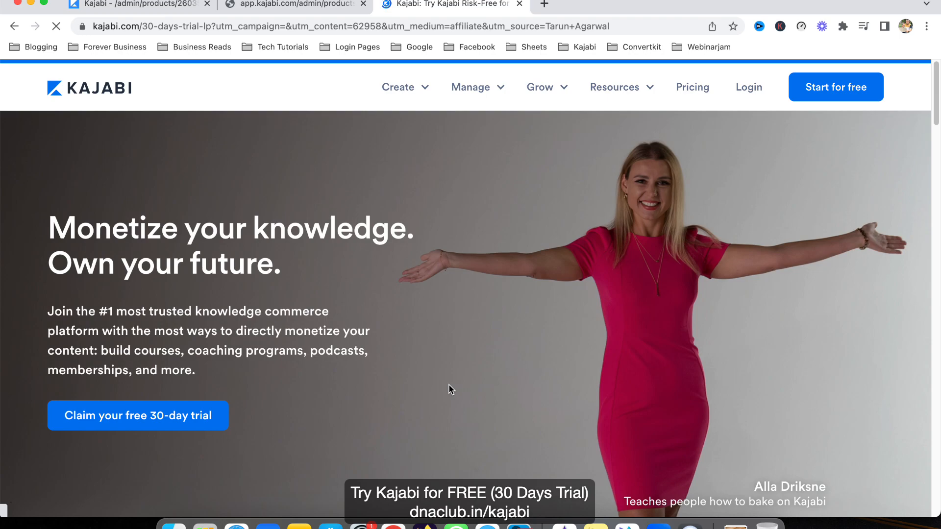
- Return from the free trial page to the DNA Gold Level Courses certificate settings
{"action": "left_click", "coordinate": [307, 7]}
{"action": "left_click", "coordinate": [436, 10]}
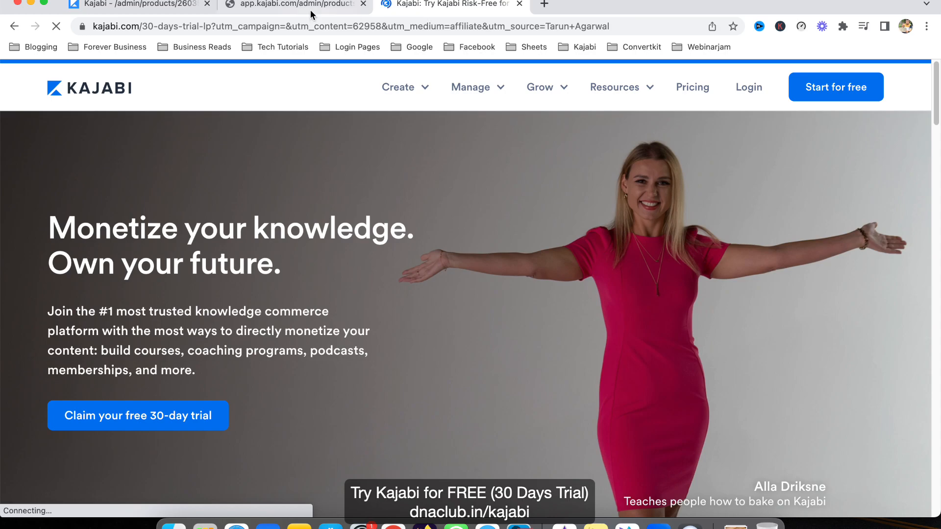
{"action": "left_click", "coordinate": [154, 3]}
{"action": "left_click", "coordinate": [784, 1]}
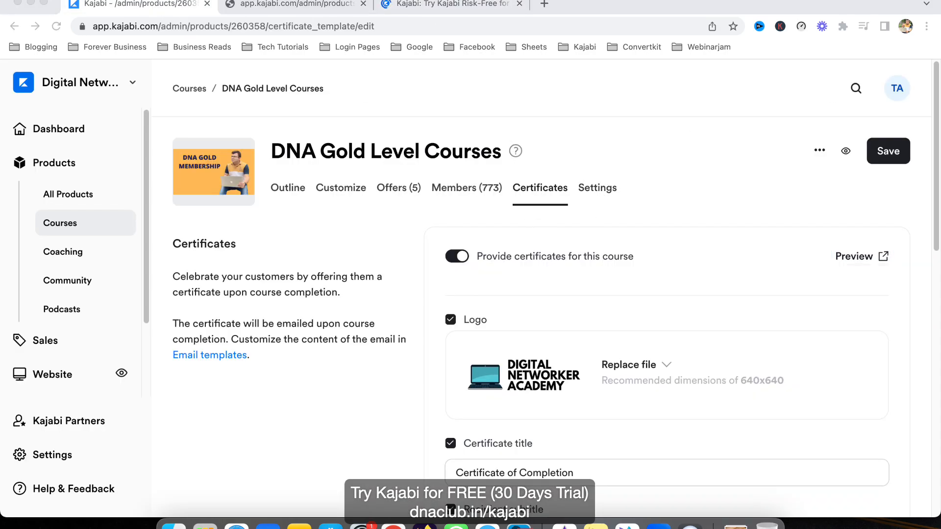